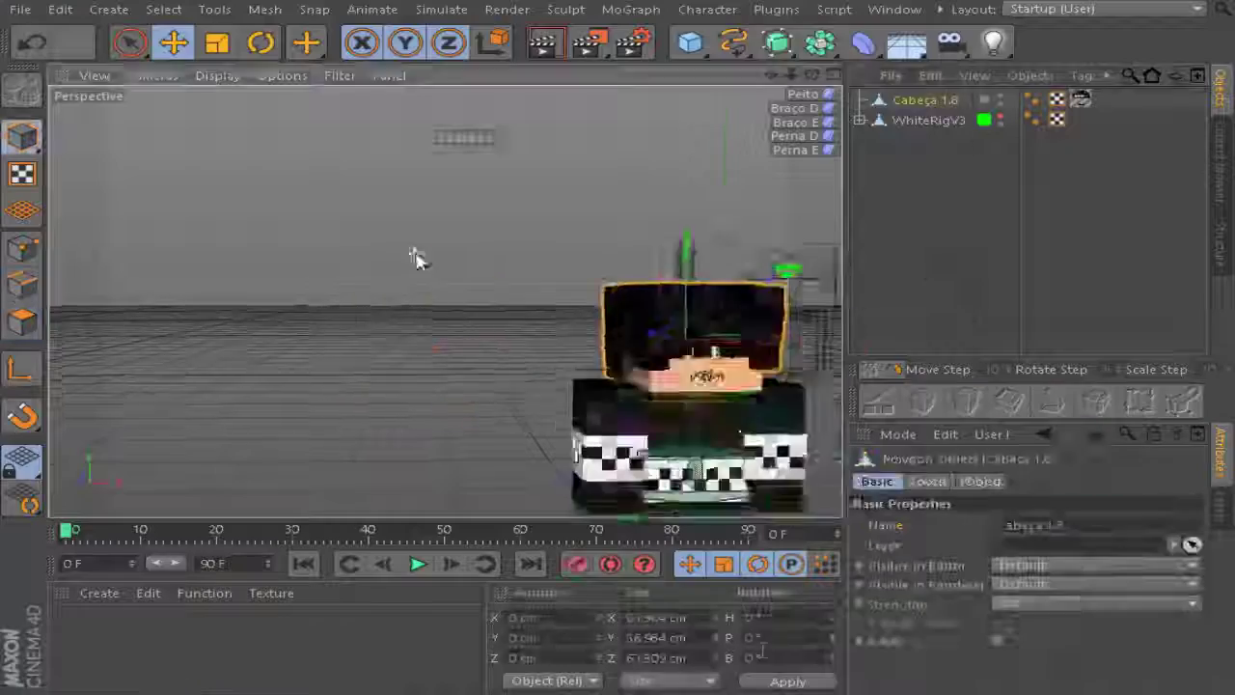
# - Expand the WhiteRig character rig's hierarchy in the Object Manager
pyautogui.click(858, 120)
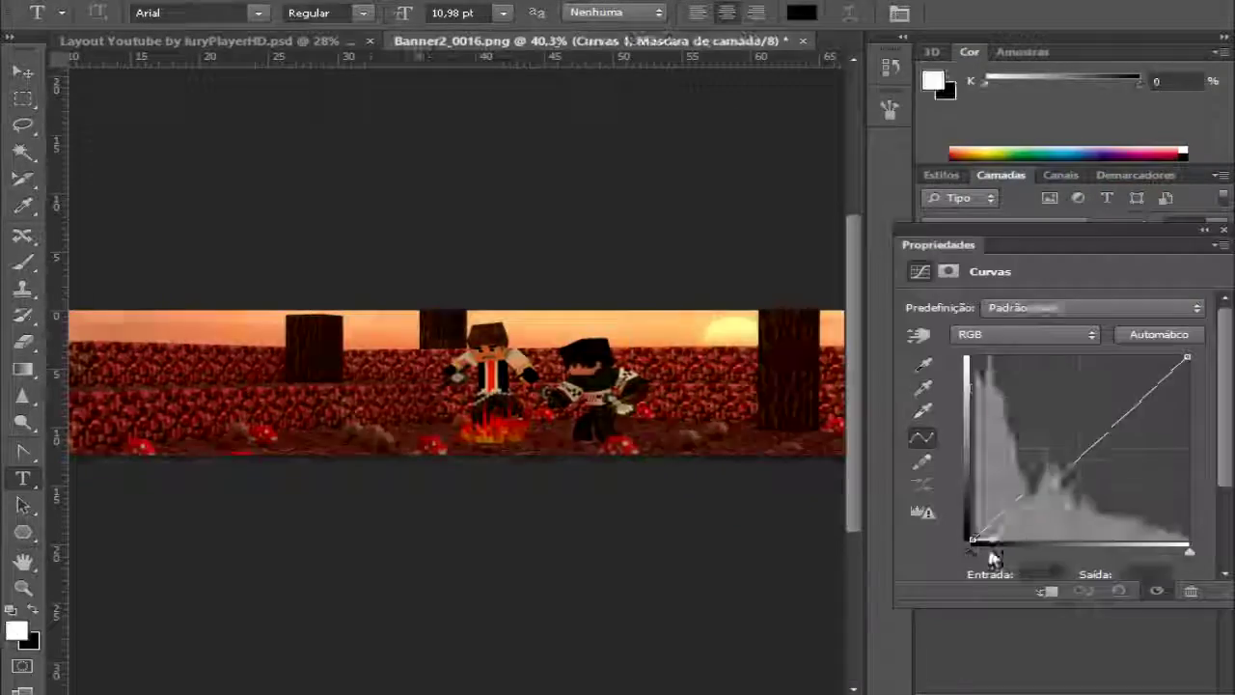
# - Open the layer thumbnail display options in the Layers panel
pyautogui.rightClick(950, 525)
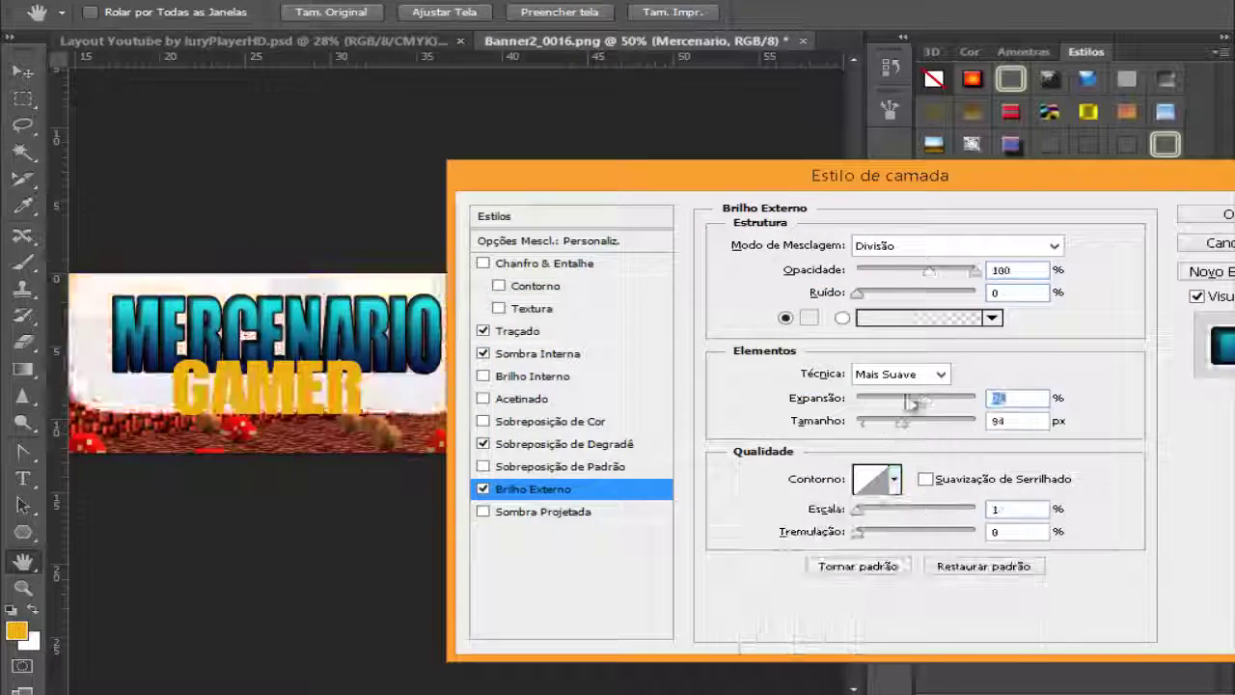
# - Add a drop shadow to MERCENARIO and bring the banner into the Layout Youtube document
pyautogui.click(541, 511)
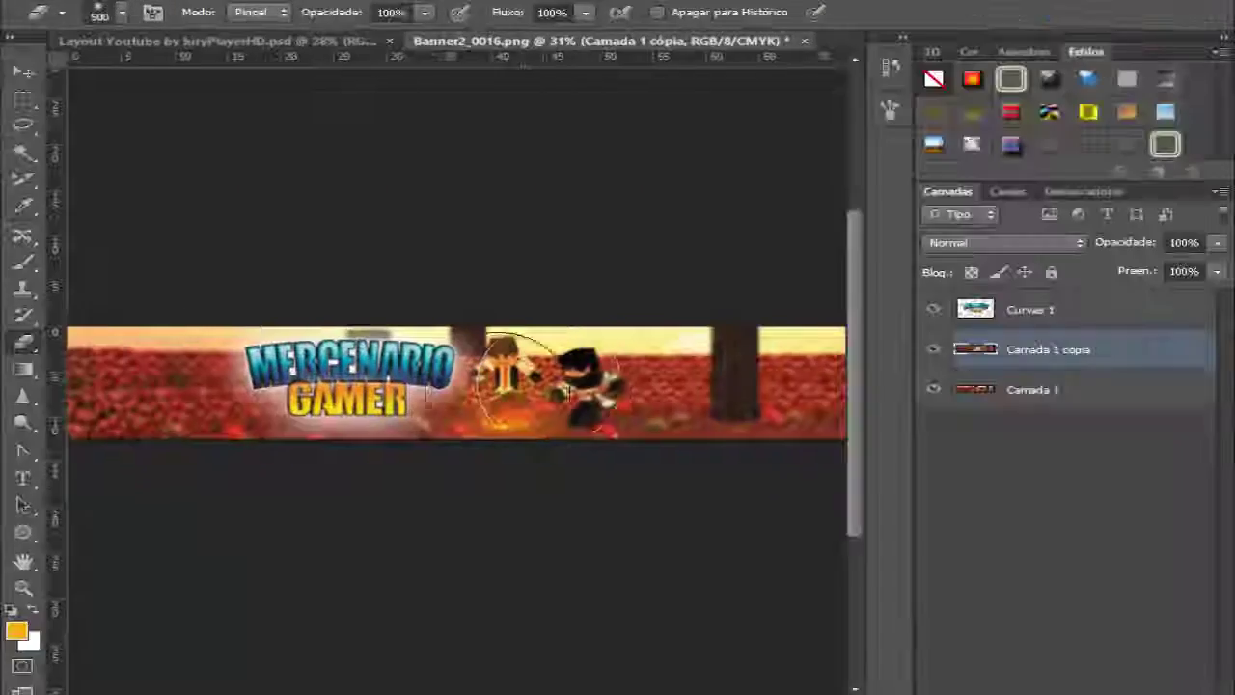
pyautogui.press('v')
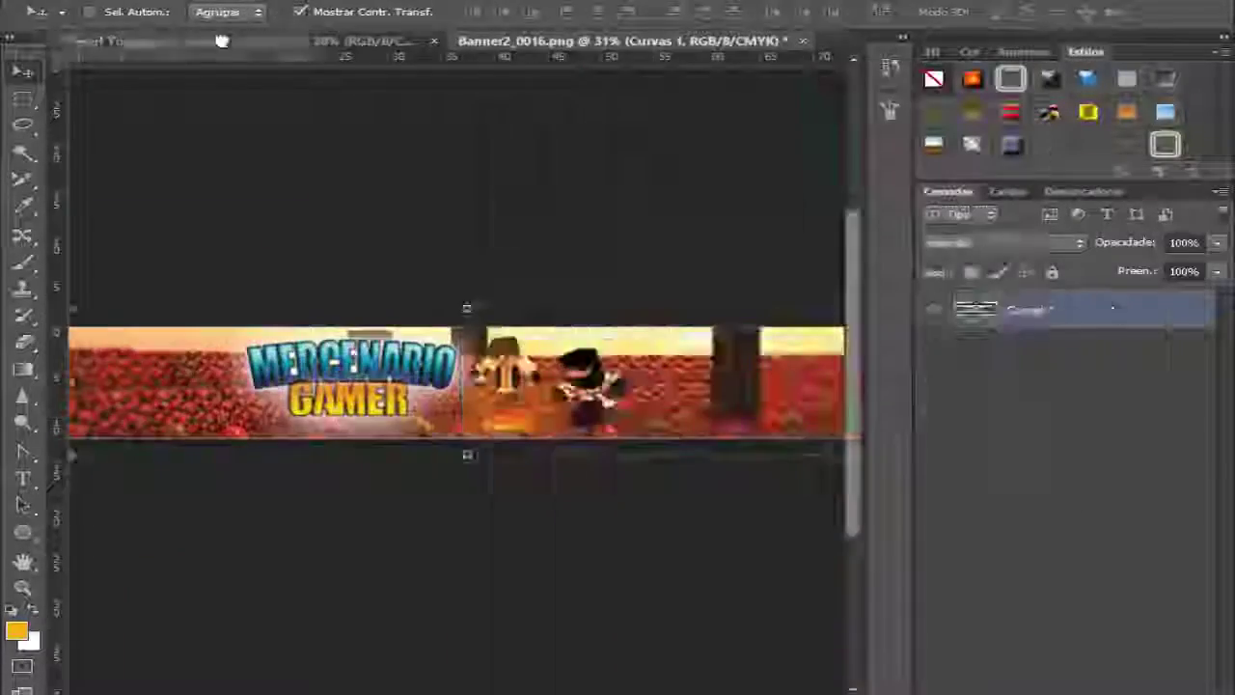
pyautogui.click(392, 46)
# - Duplicate and shrink the channel logo, then save the layout as 'bannermercenai'
pyautogui.hotkey('ctrl', 'j')
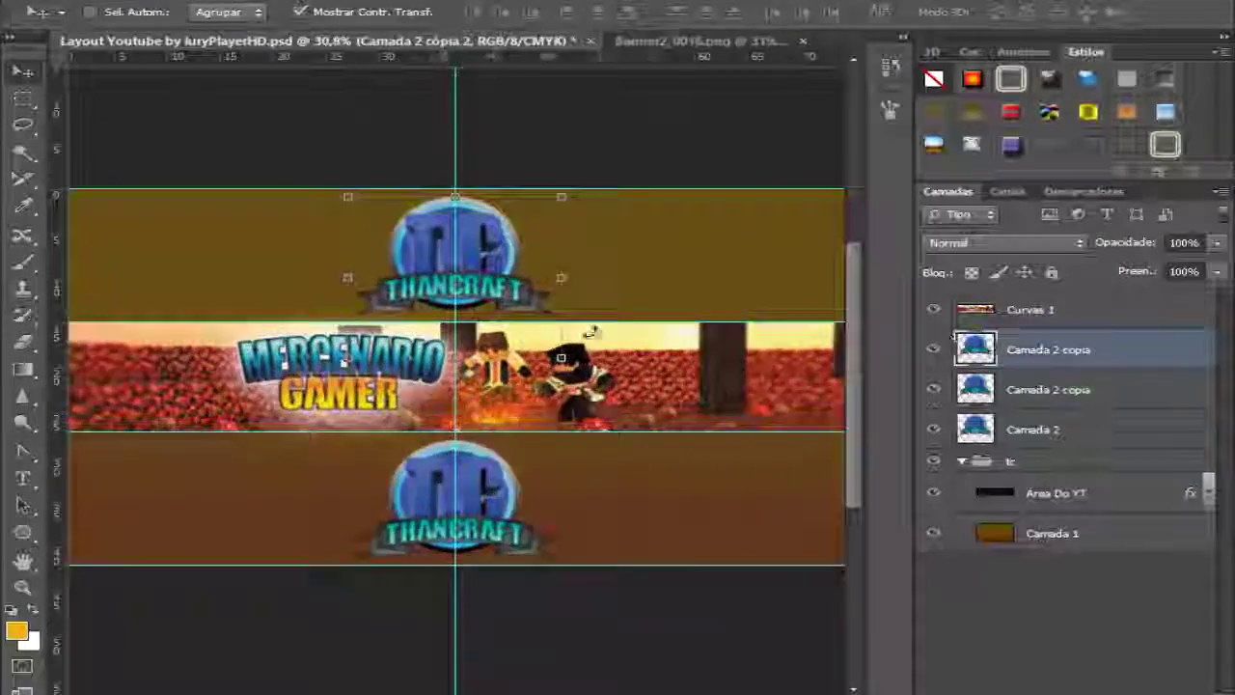
pyautogui.hotkey('ctrl', 't')
pyautogui.hotkey('ctrl', '-')
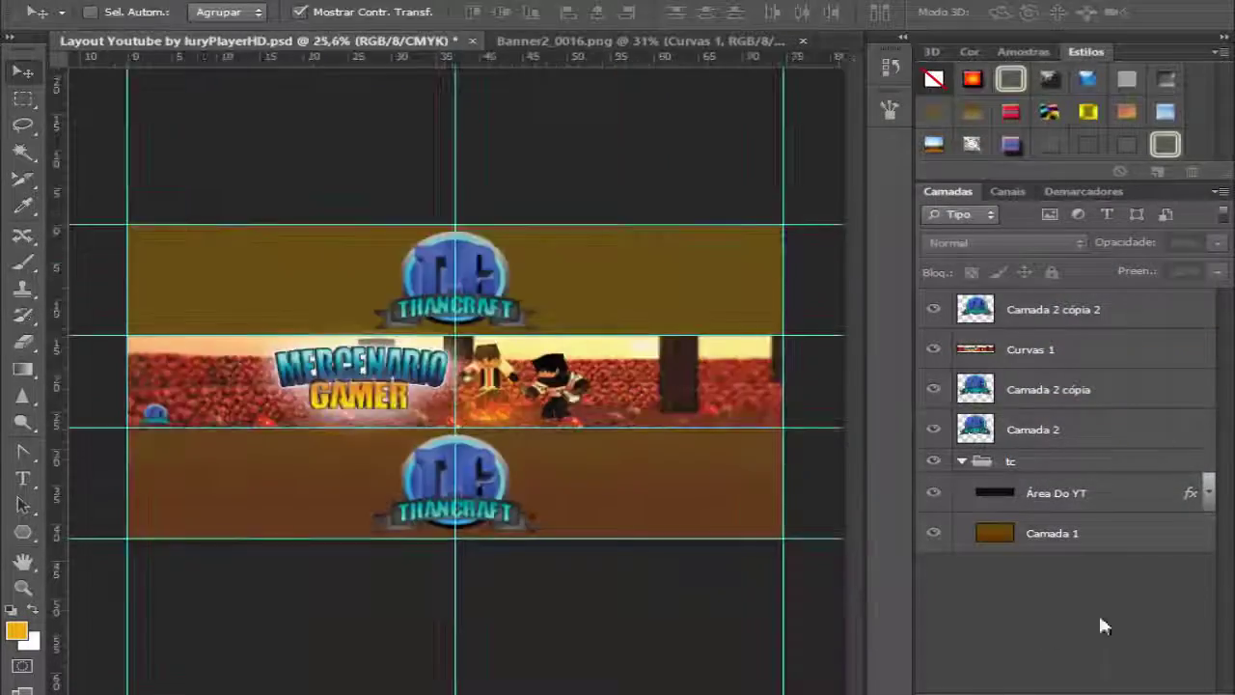
pyautogui.hotkey('ctrl', 'shift', 's')
pyautogui.write('bannermercenai')
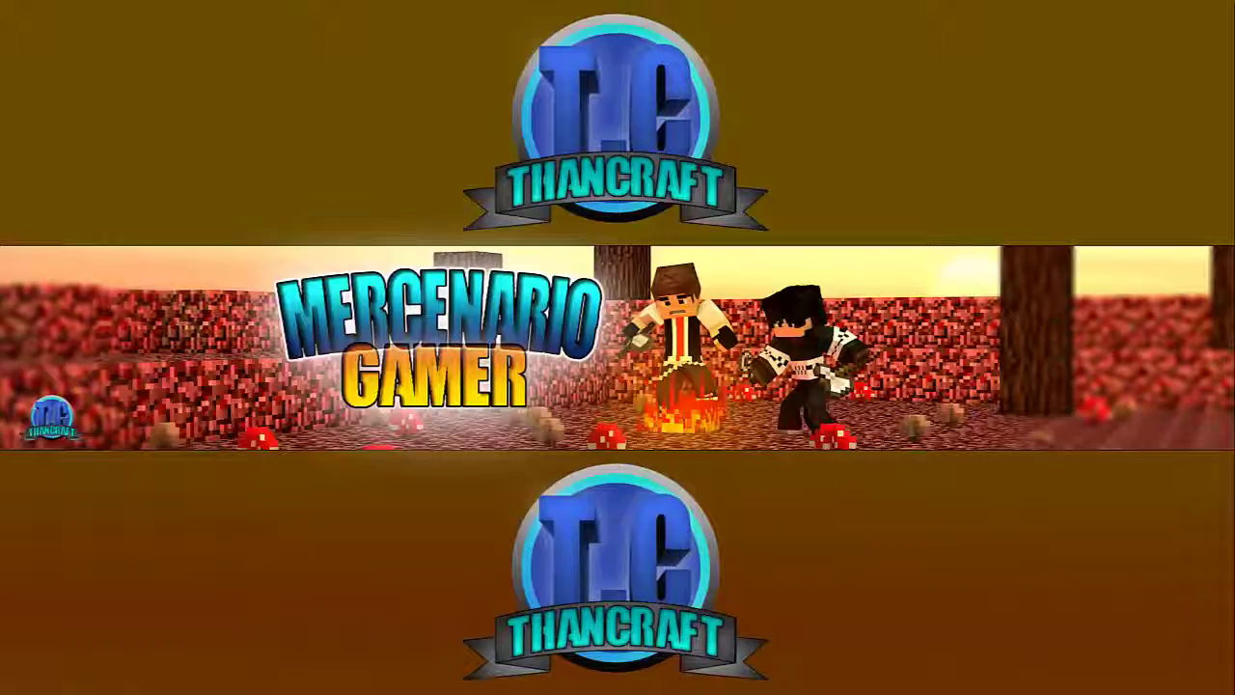